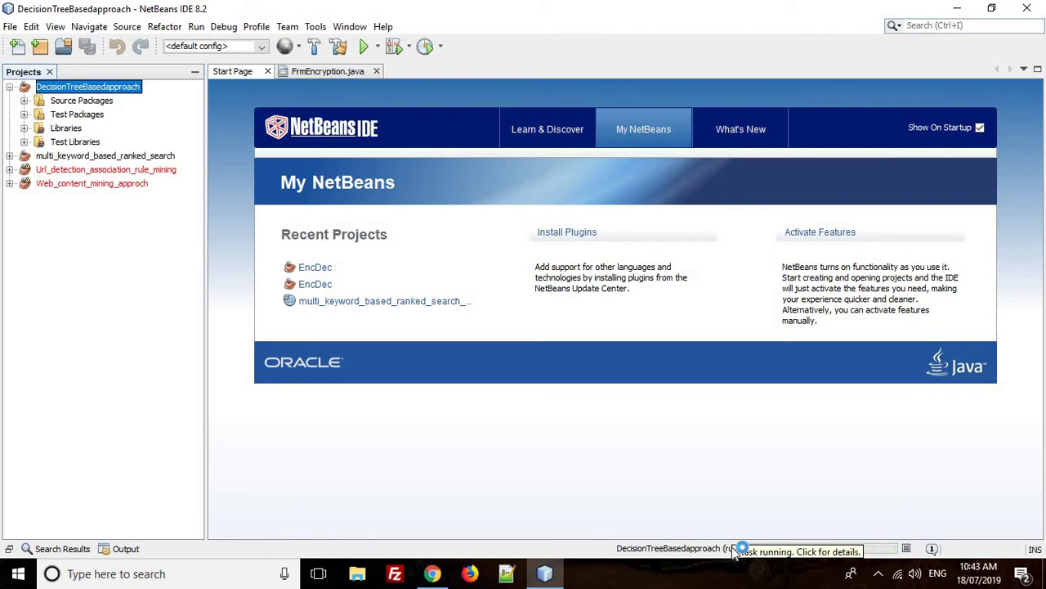
Maximize the running project's window and load heart-c.arff as the input file for Data Cleaning.
click(685, 553)
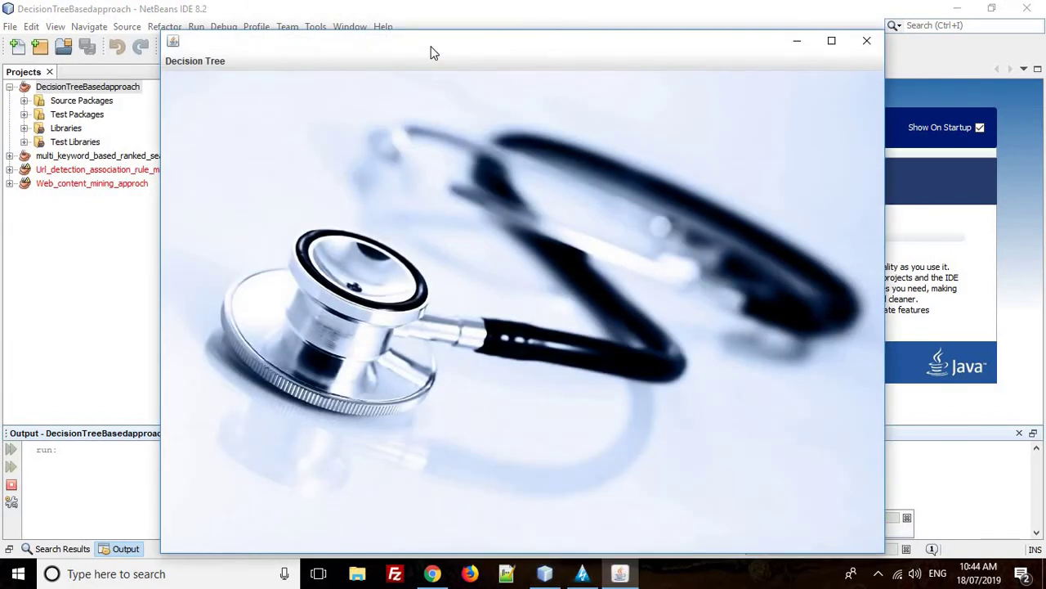
double_click(430, 48)
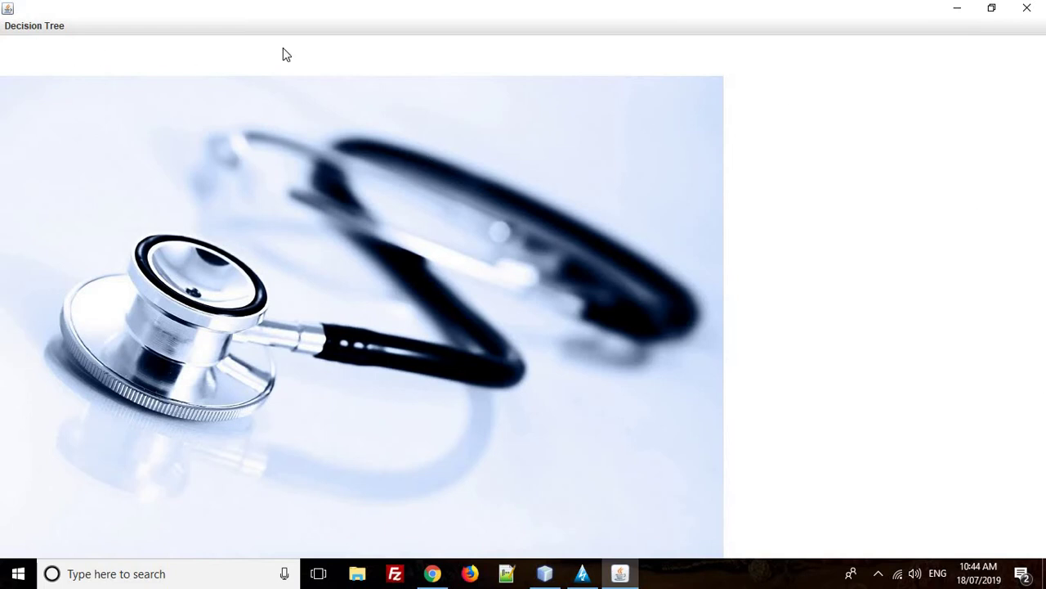
click(40, 31)
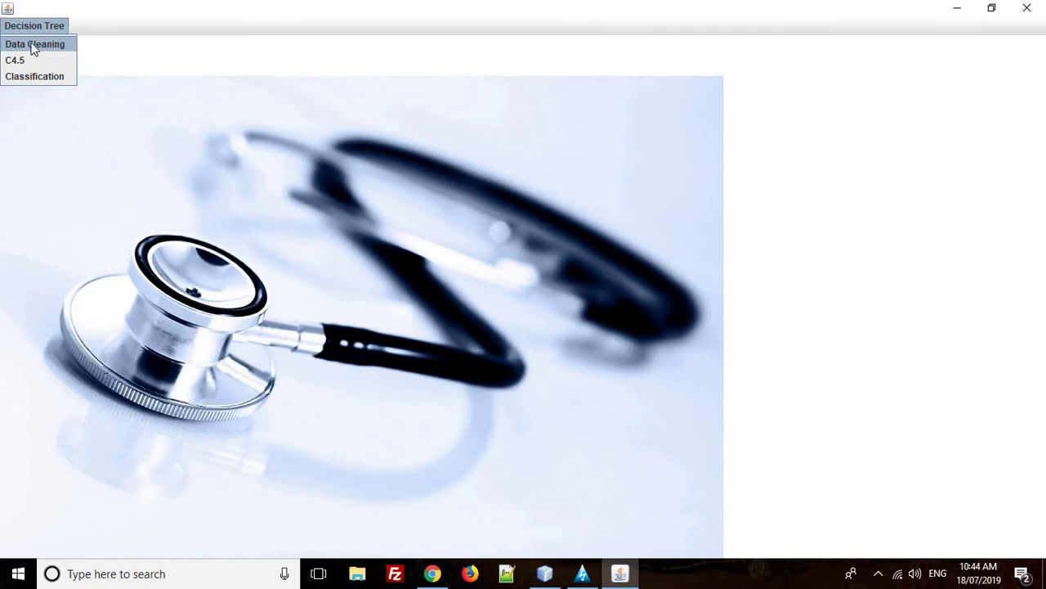
click(33, 45)
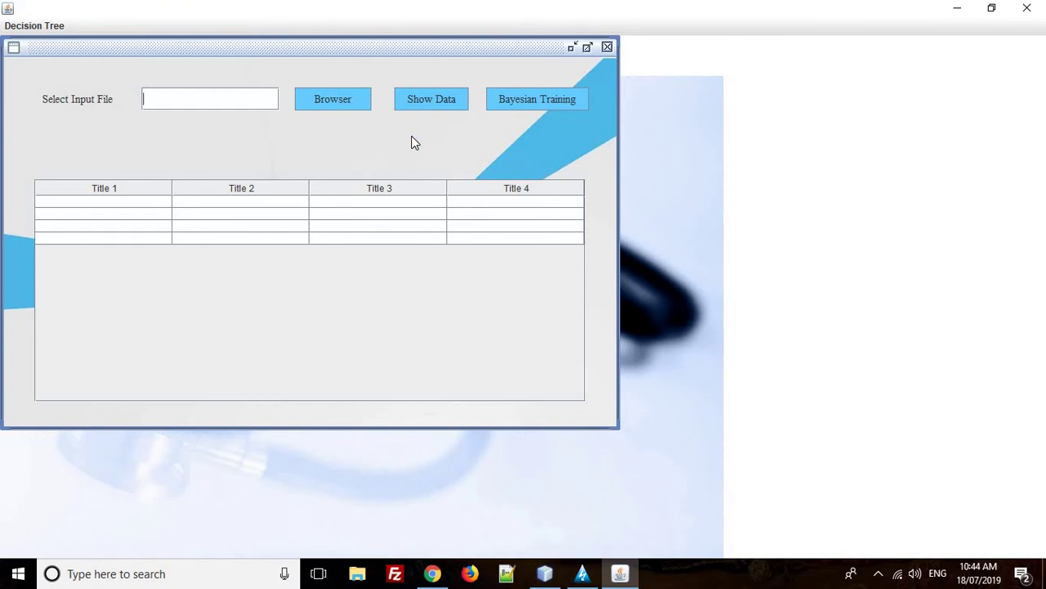
click(345, 105)
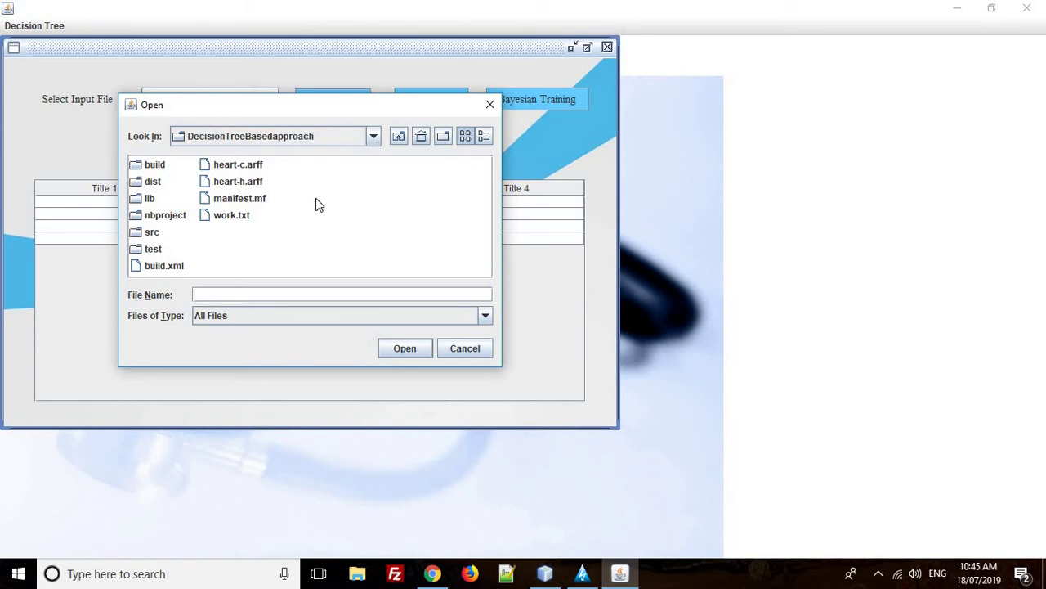
double_click(242, 166)
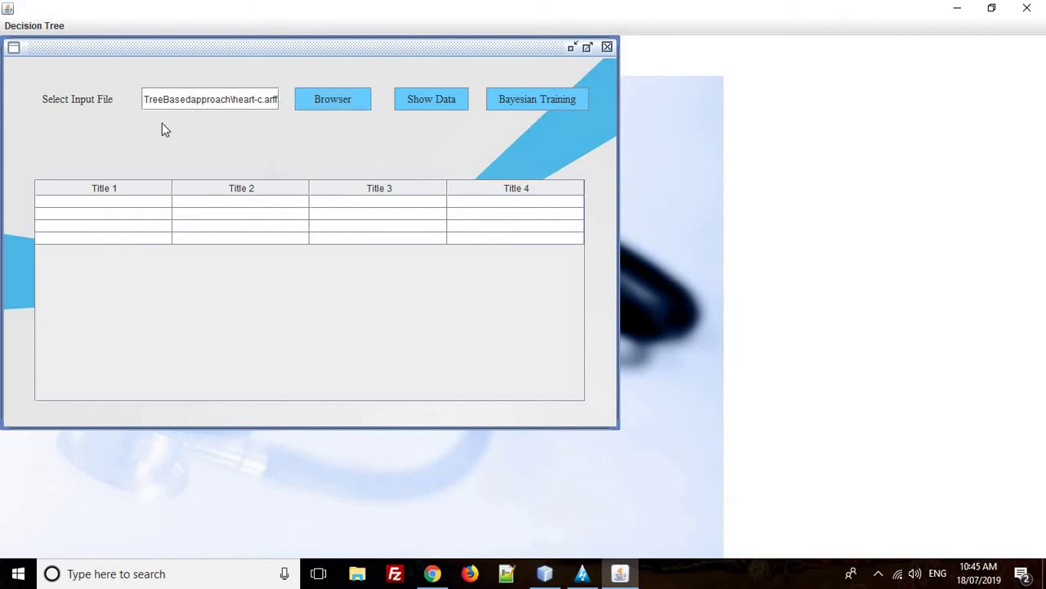
Display the loaded heart dataset in the table and run Bayesian training on it.
click(436, 105)
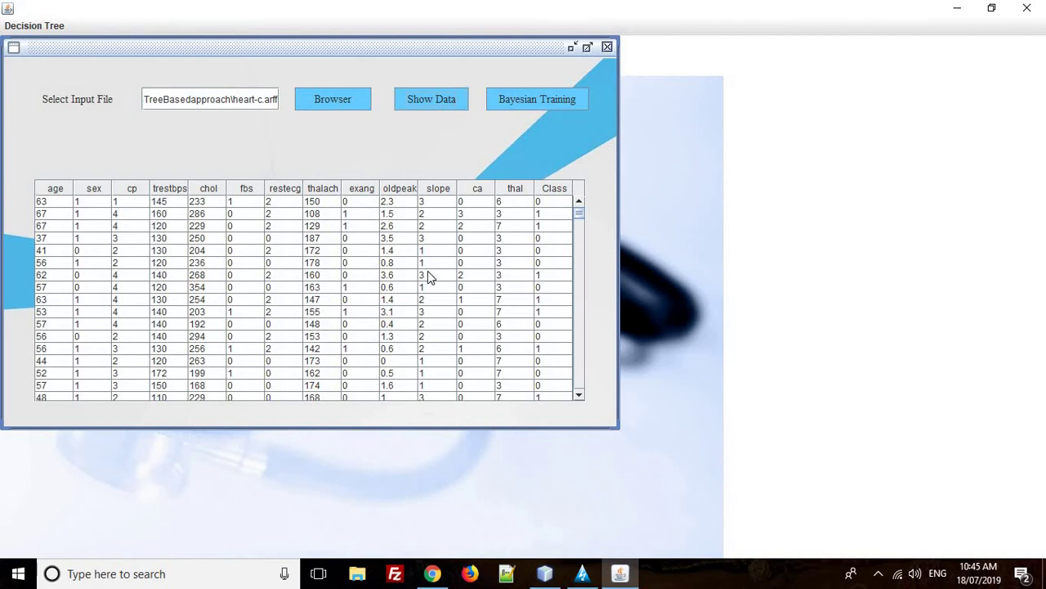
scroll(428, 275, down, 15)
scroll(427, 276, up, 15)
click(550, 102)
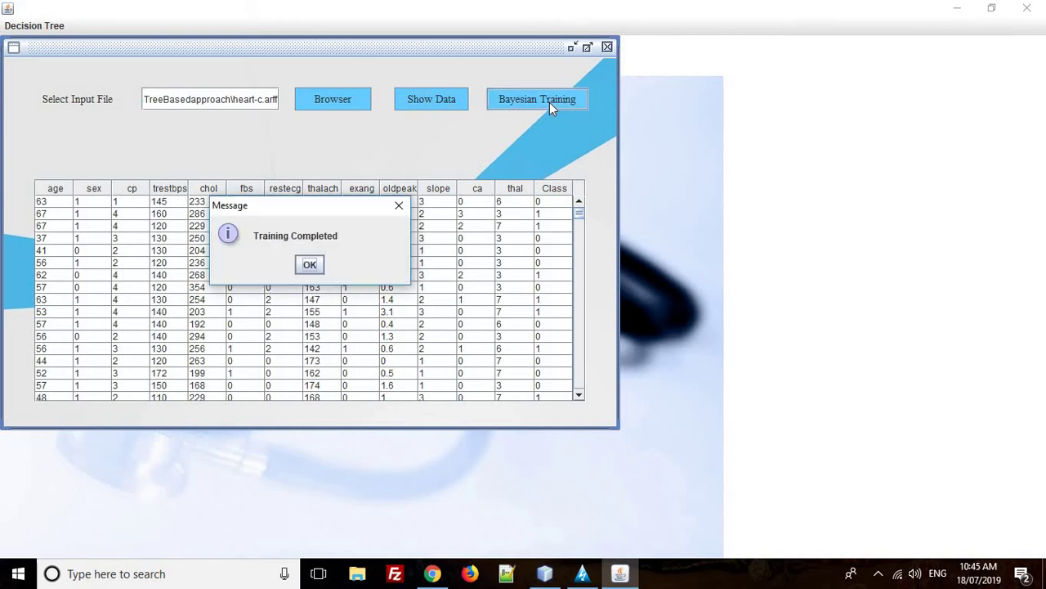
click(319, 267)
Open the C4.5 module and build the decision tree with 4 folds.
click(14, 26)
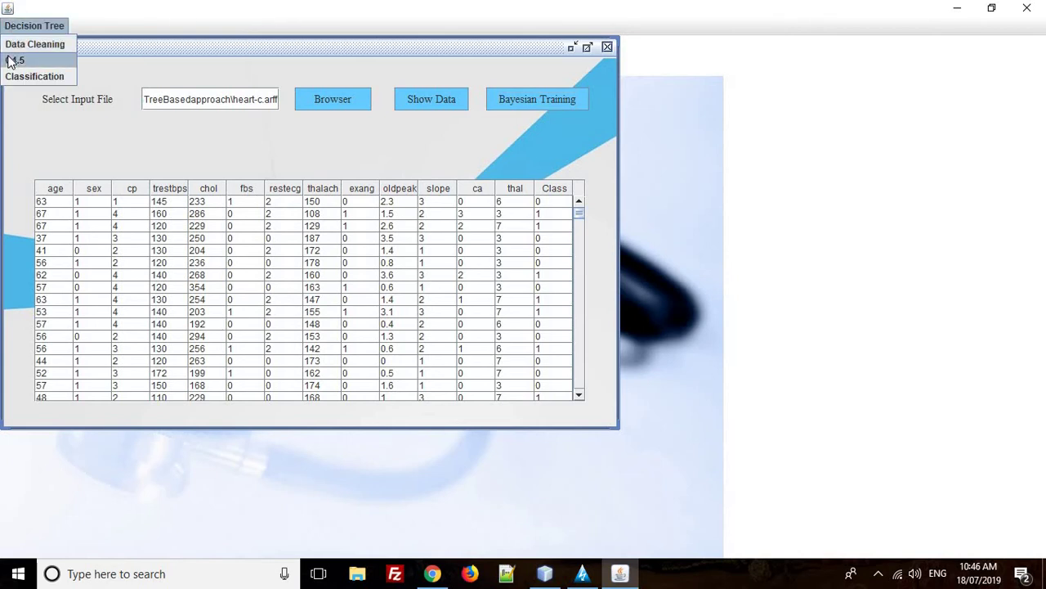
click(13, 62)
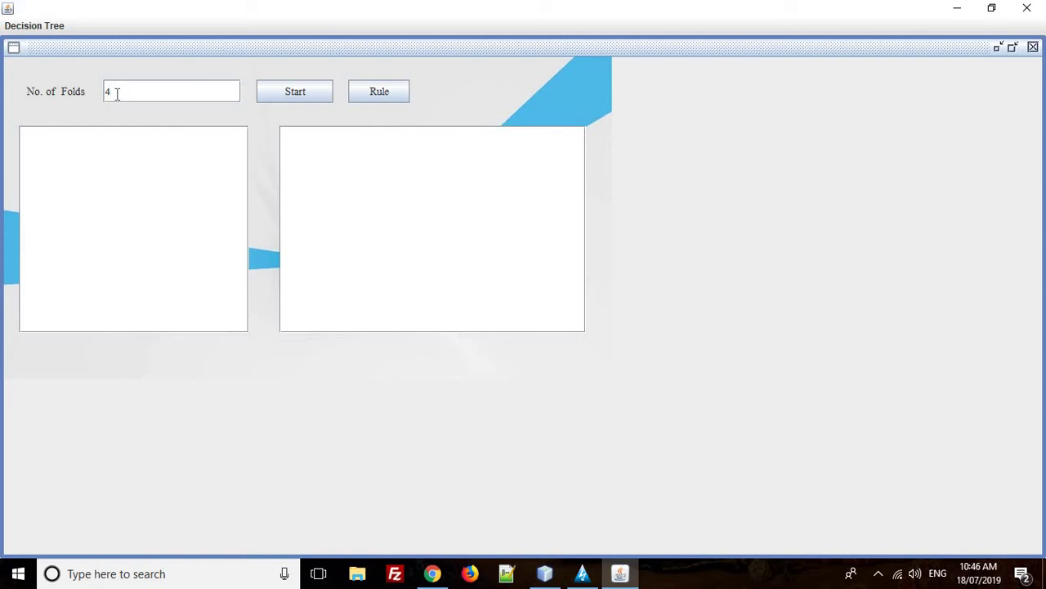
click(308, 93)
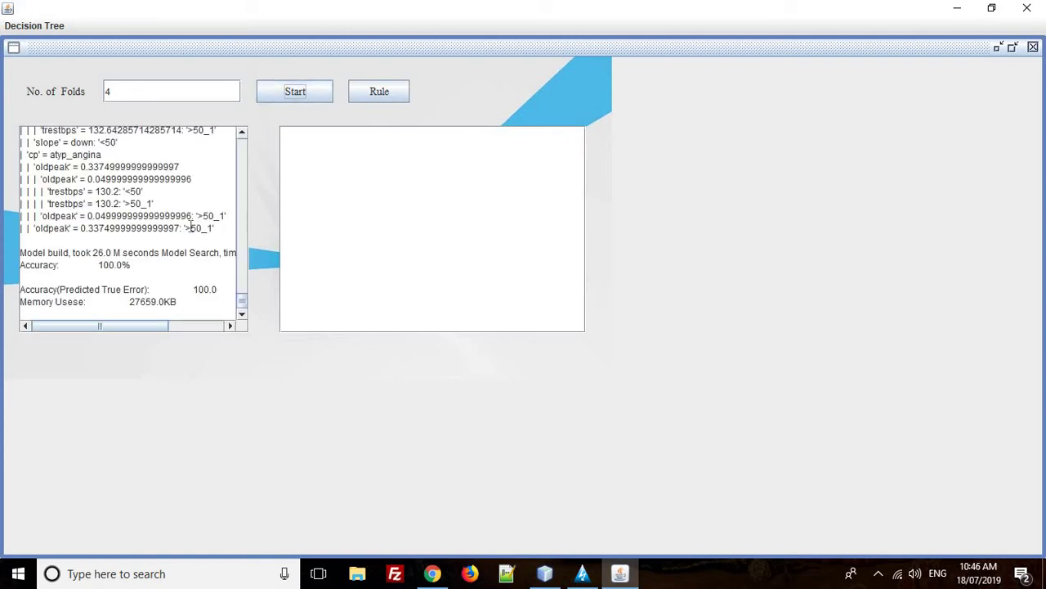
Examine the C4.5 output, including the attribute list, tree branches and accuracy summary.
scroll(190, 226, up, 2)
scroll(190, 227, up, 18)
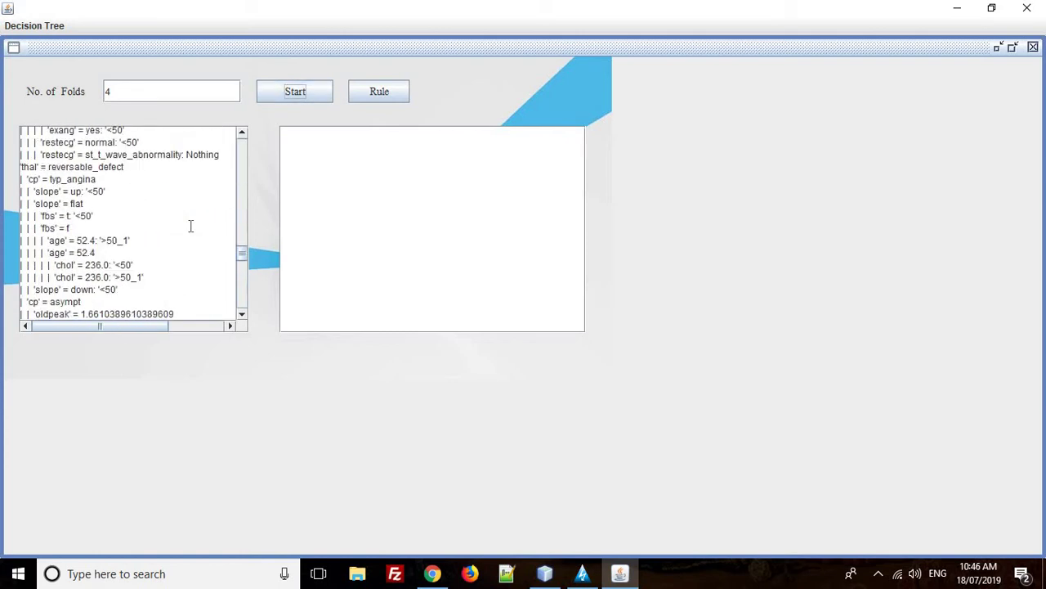
scroll(191, 226, up, 20)
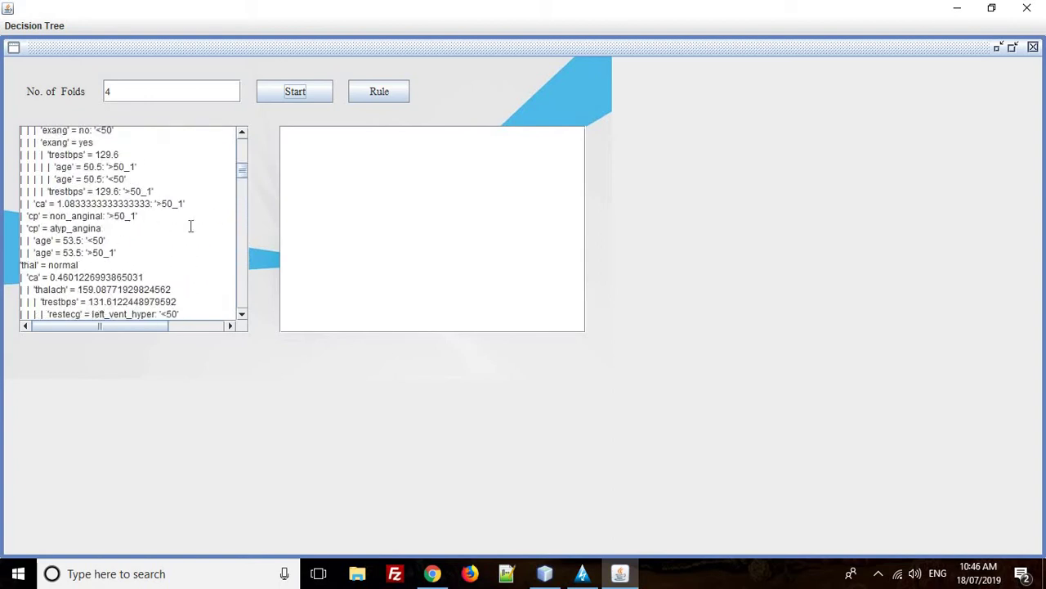
scroll(190, 227, up, 2)
scroll(191, 226, down, 20)
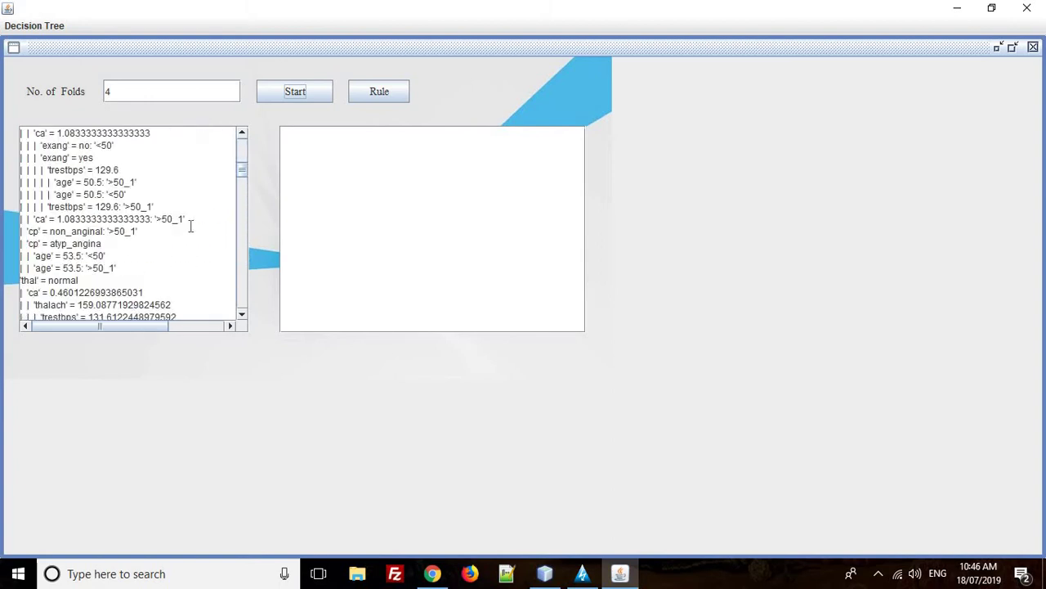
scroll(187, 245, down, 10)
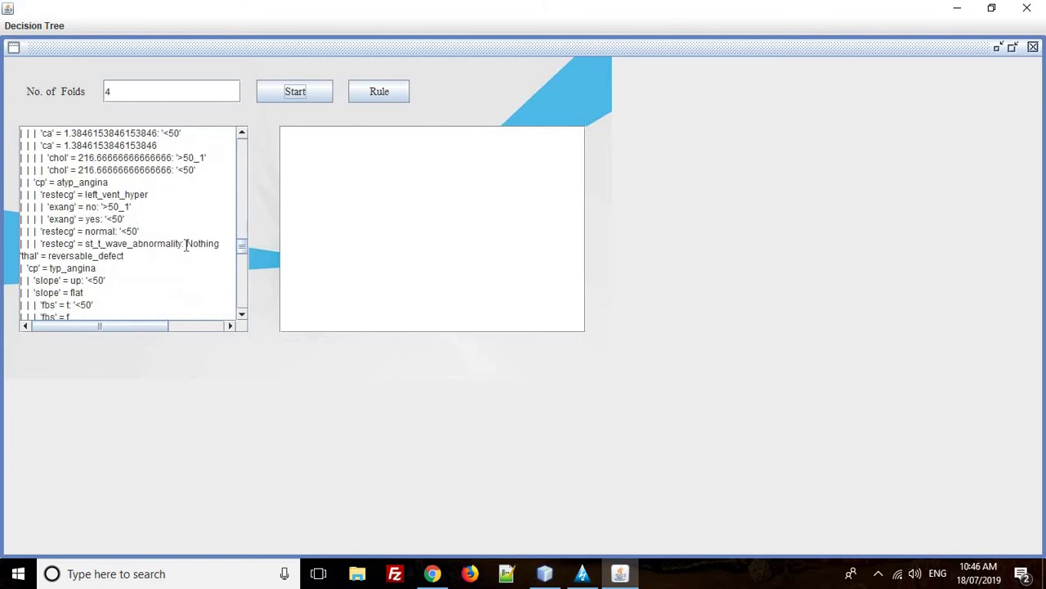
scroll(186, 245, up, 10)
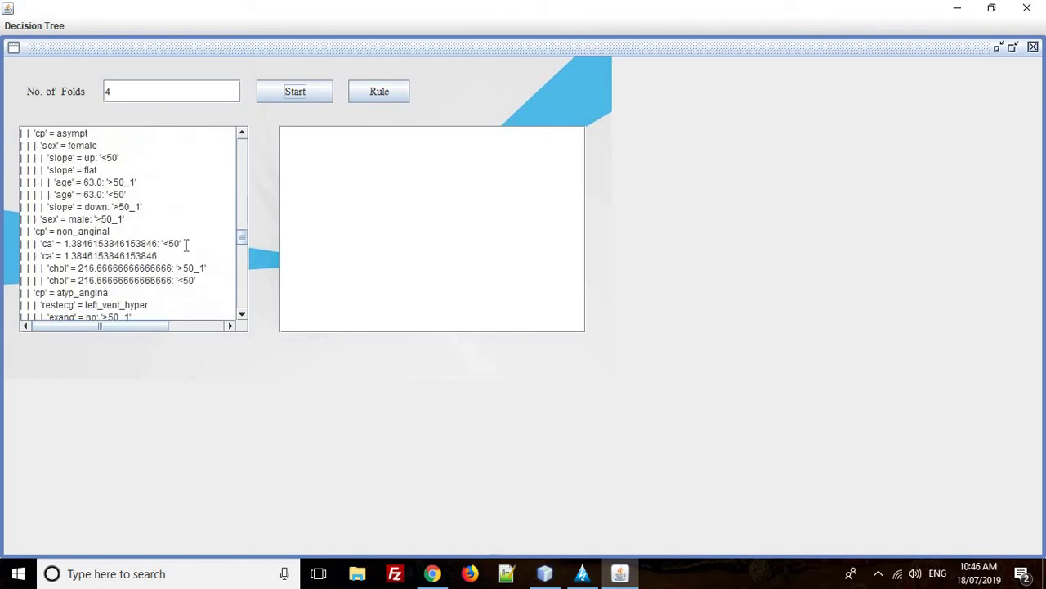
scroll(186, 245, up, 15)
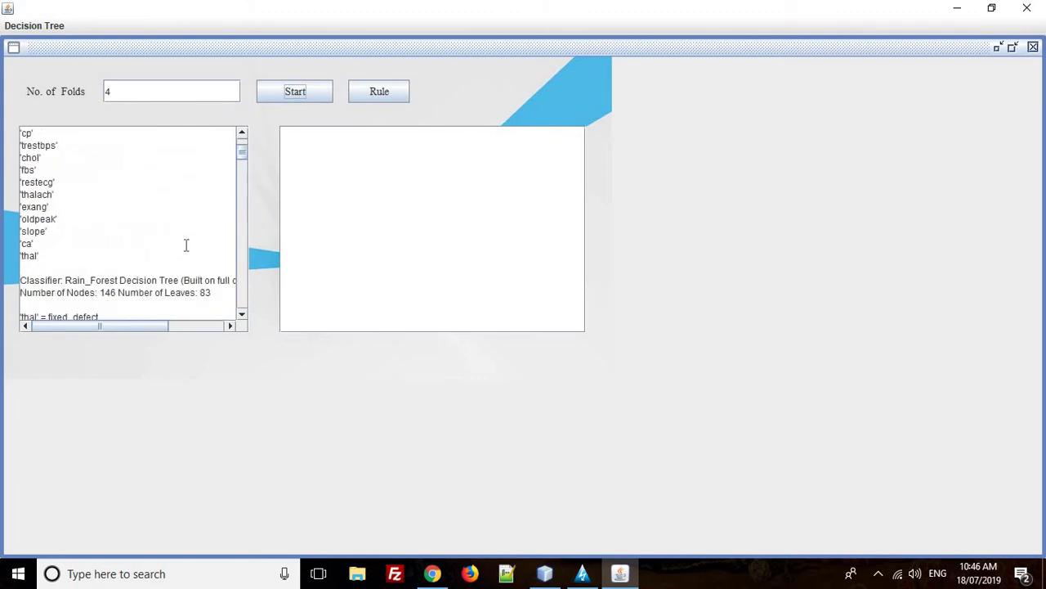
scroll(186, 254, down, 8)
scroll(186, 253, down, 1)
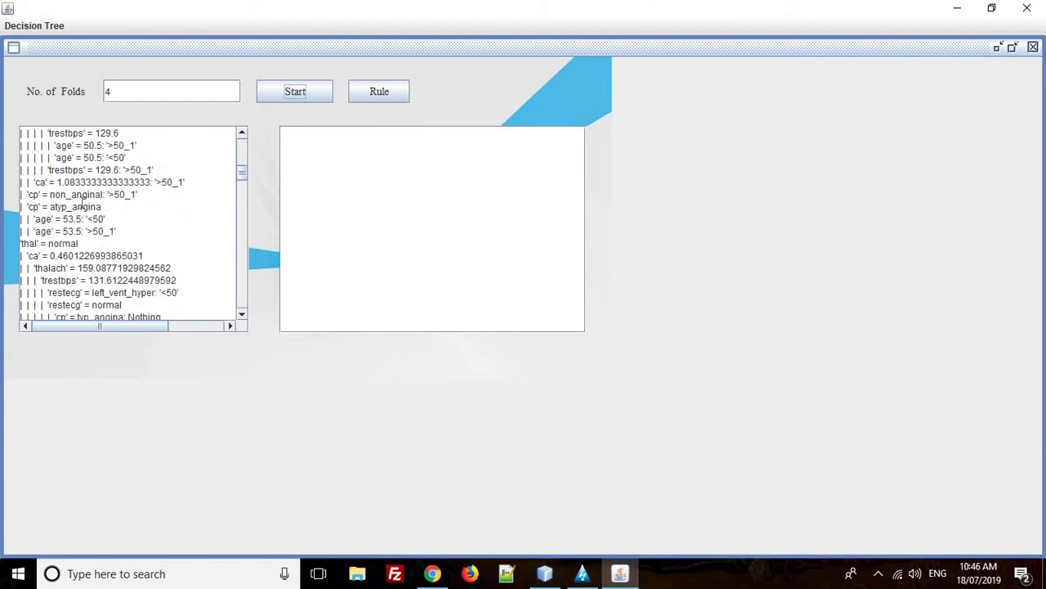
Generate the rules from the decision tree and review the rule list with its class outcomes.
click(386, 94)
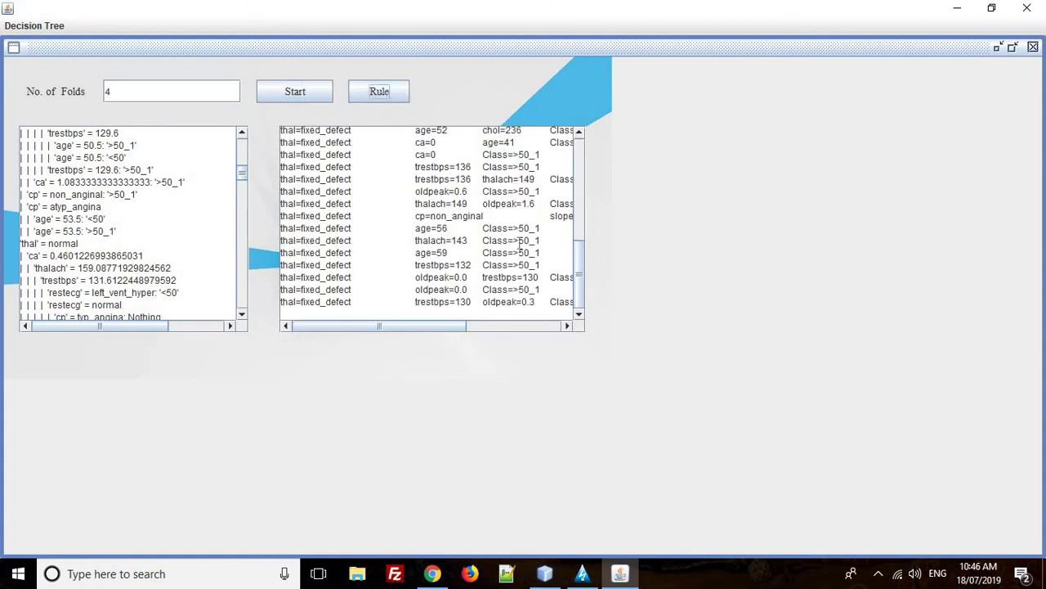
scroll(520, 242, up, 2)
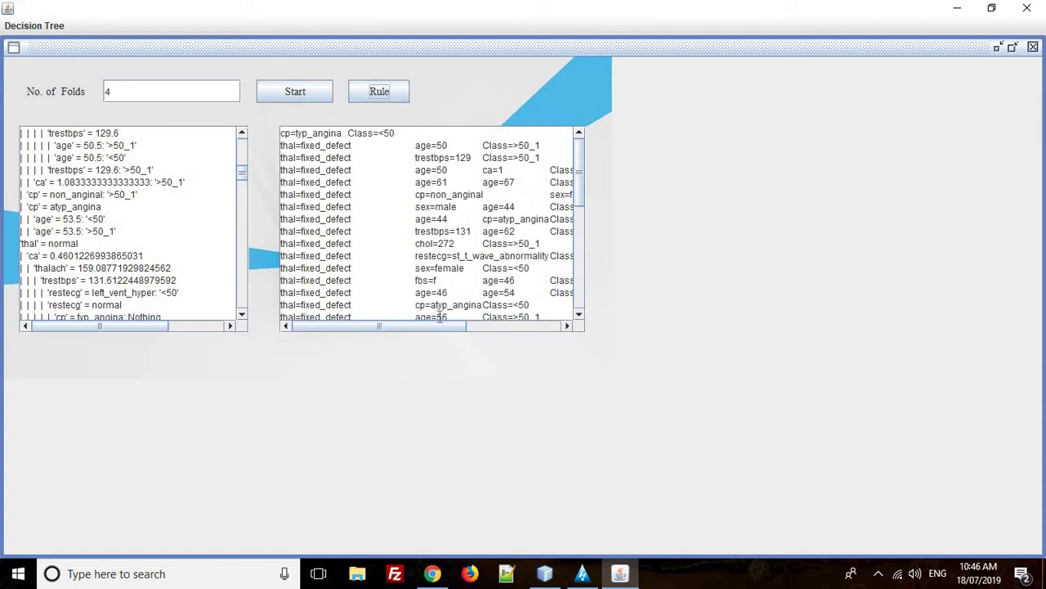
drag(430, 325, 543, 321)
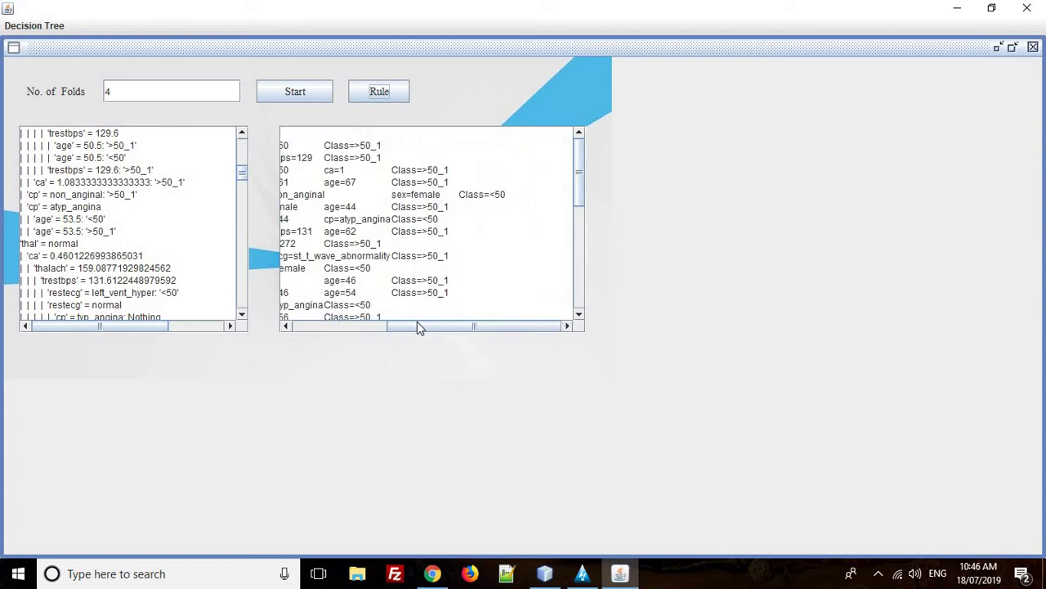
click(390, 325)
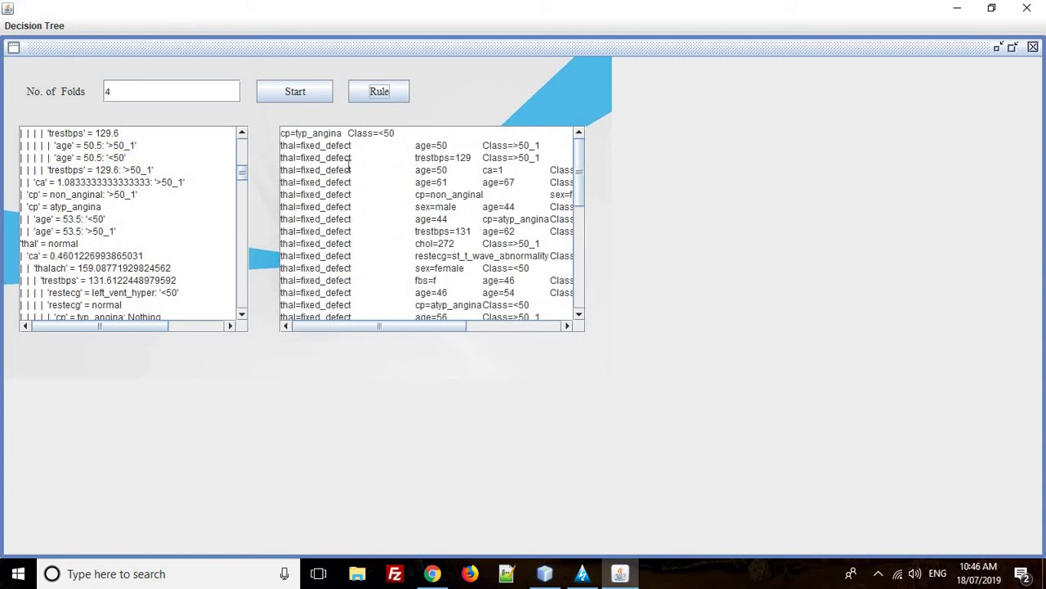
scroll(487, 239, down, 5)
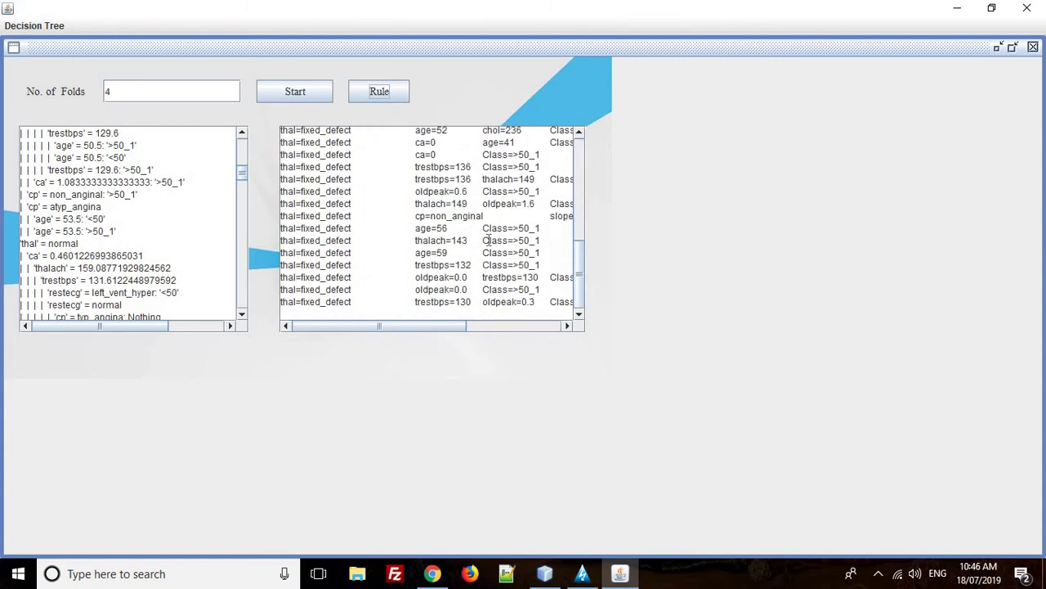
scroll(487, 239, up, 5)
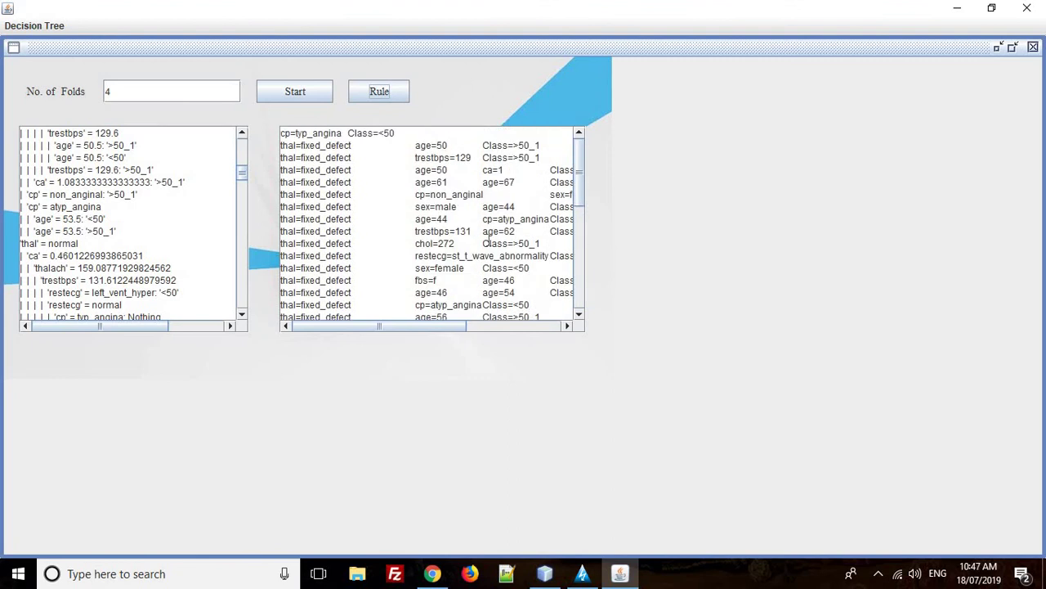
Open the Classification module and run the classification on the heart data.
click(53, 26)
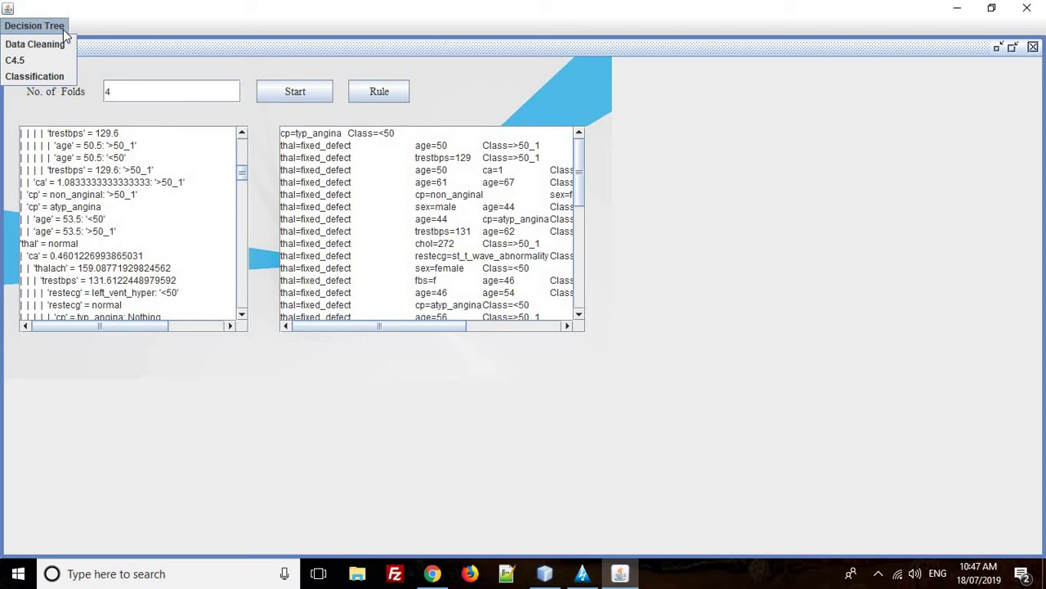
click(36, 76)
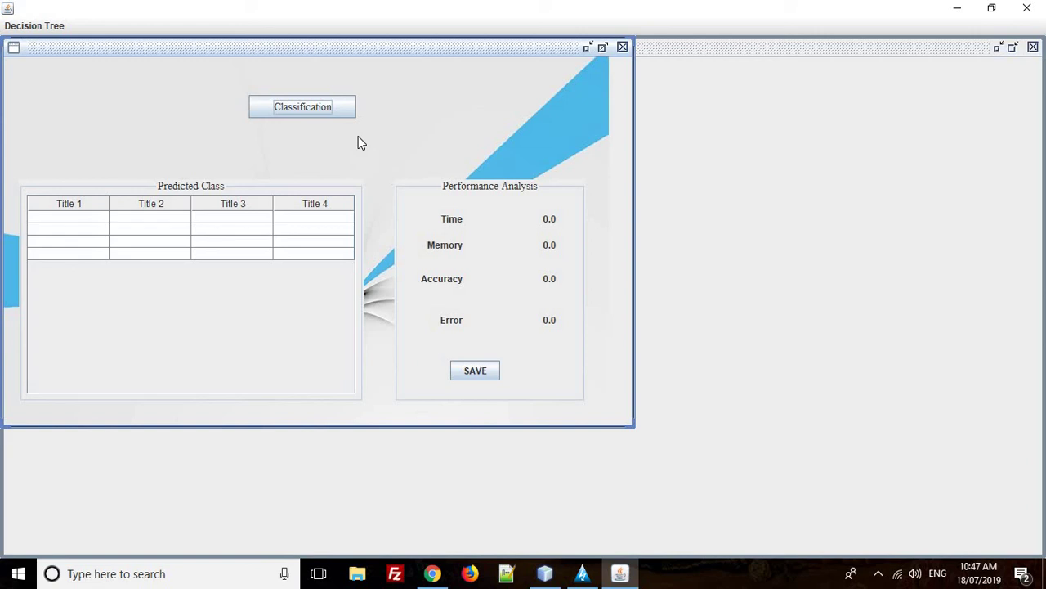
click(316, 112)
click(316, 112)
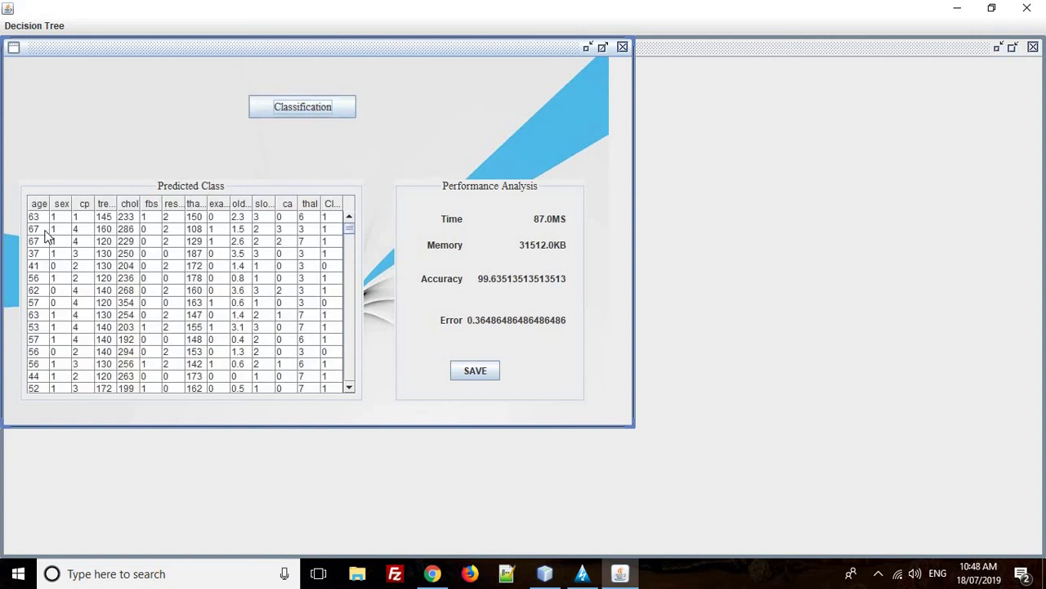
Look through the patient records and their class values in the Predicted Class table.
scroll(278, 282, down, 3)
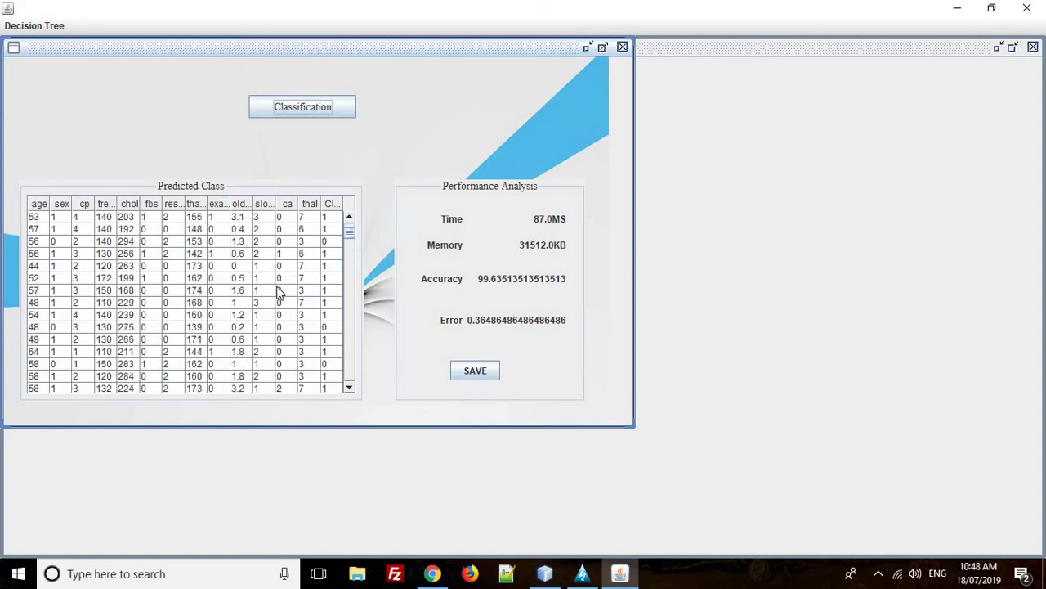
scroll(278, 293, down, 6)
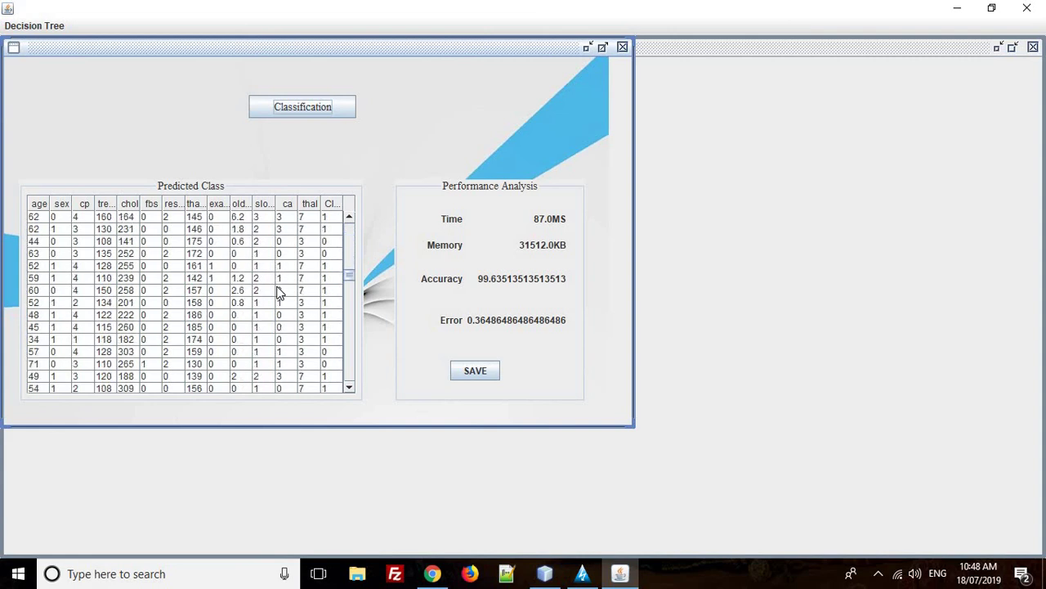
scroll(278, 294, down, 3)
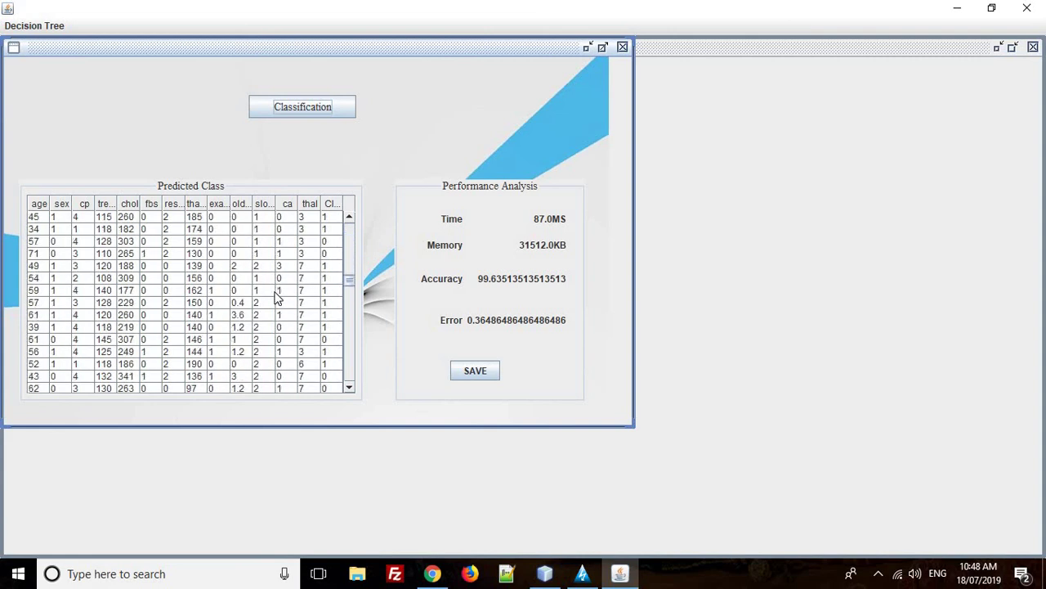
scroll(276, 300, up, 10)
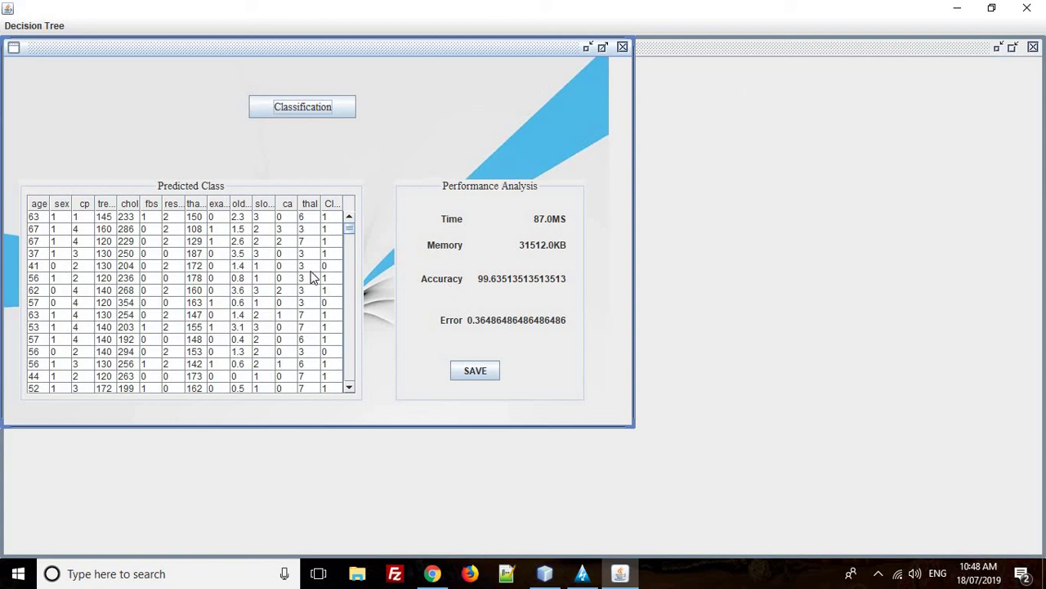
scroll(310, 278, down, 6)
scroll(311, 278, down, 8)
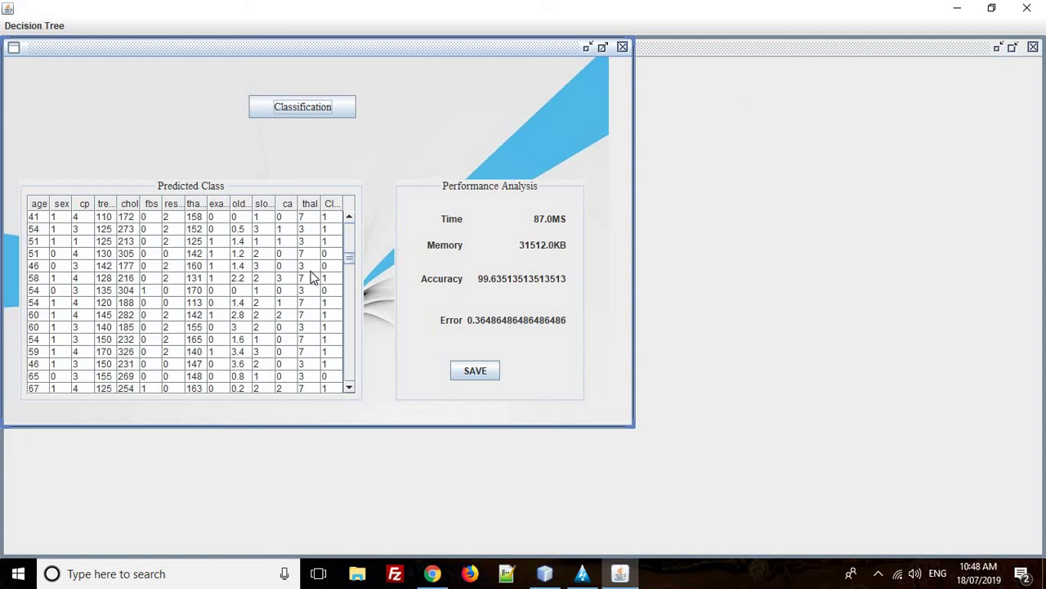
scroll(325, 327, down, 5)
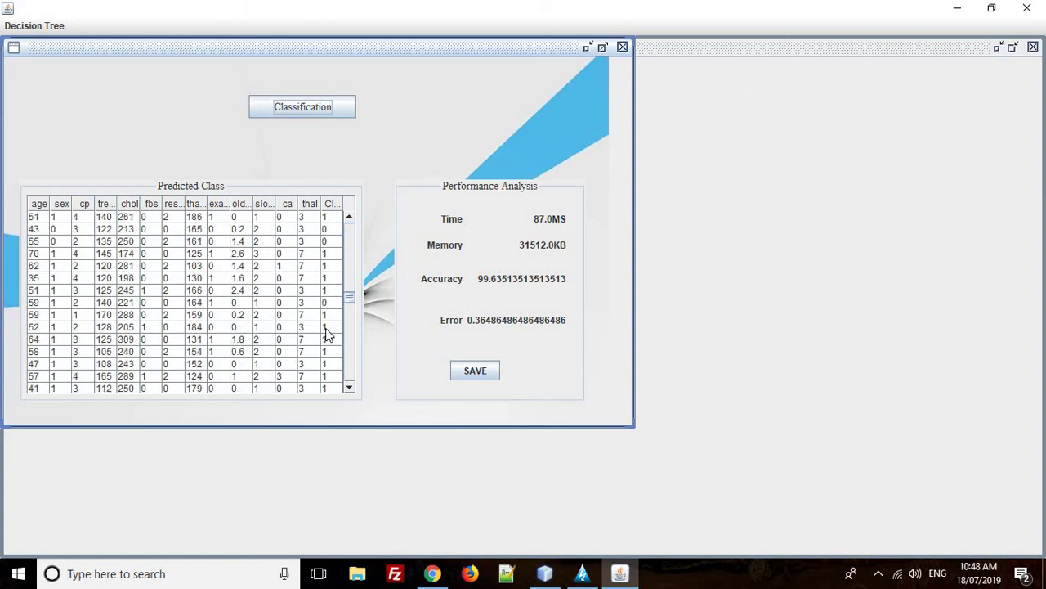
Close the classification form and exit the running decision tree application.
click(623, 47)
click(1027, 10)
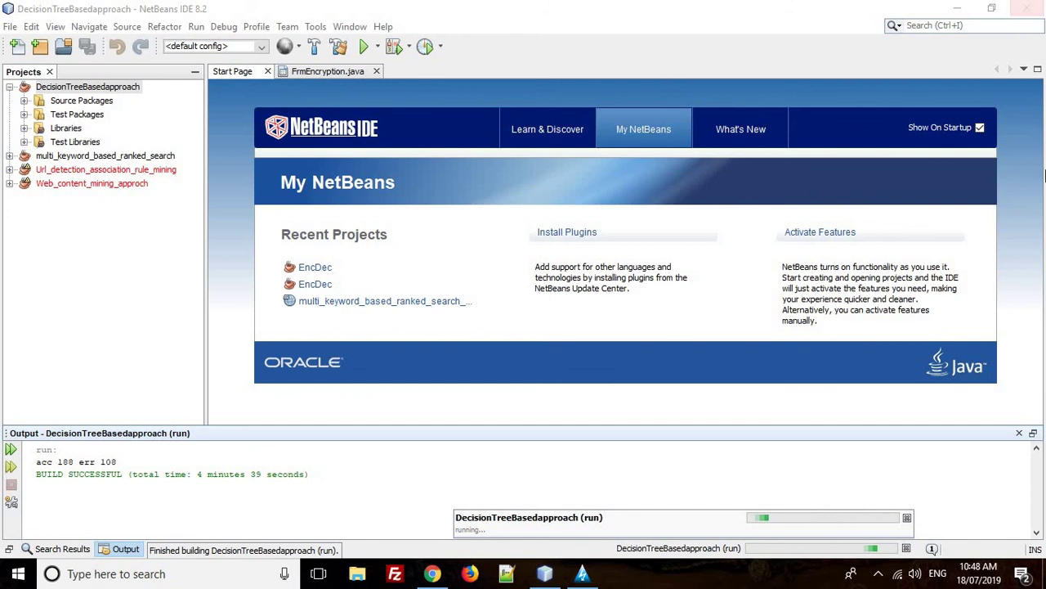
click(878, 575)
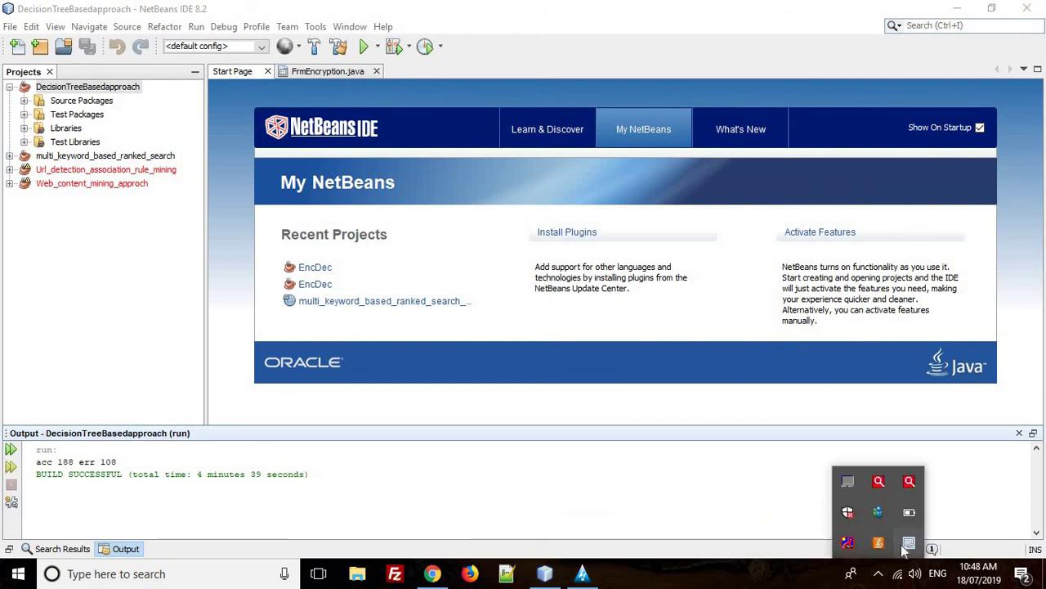
right_click(908, 543)
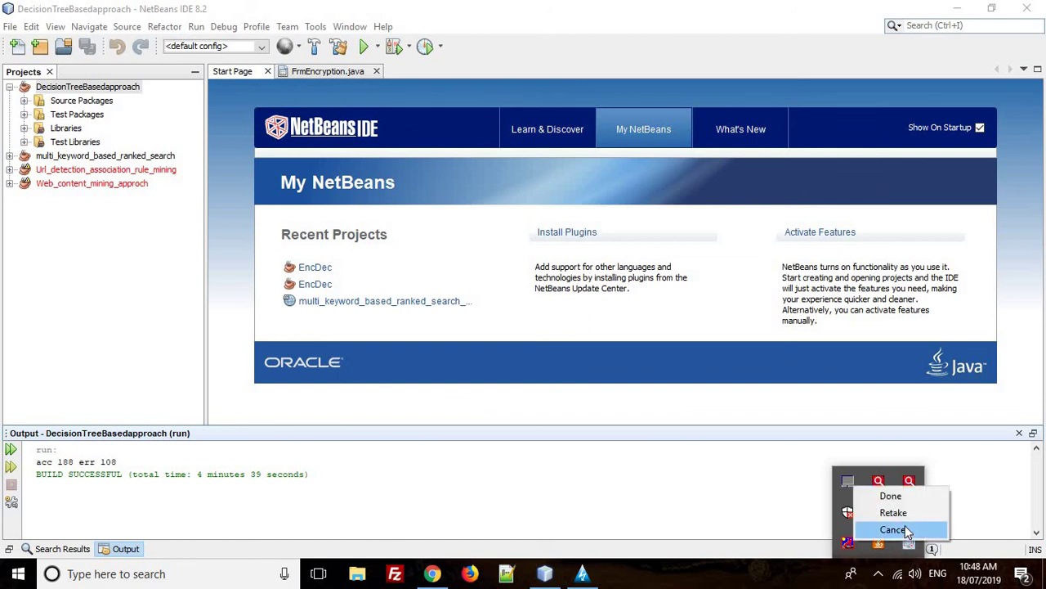